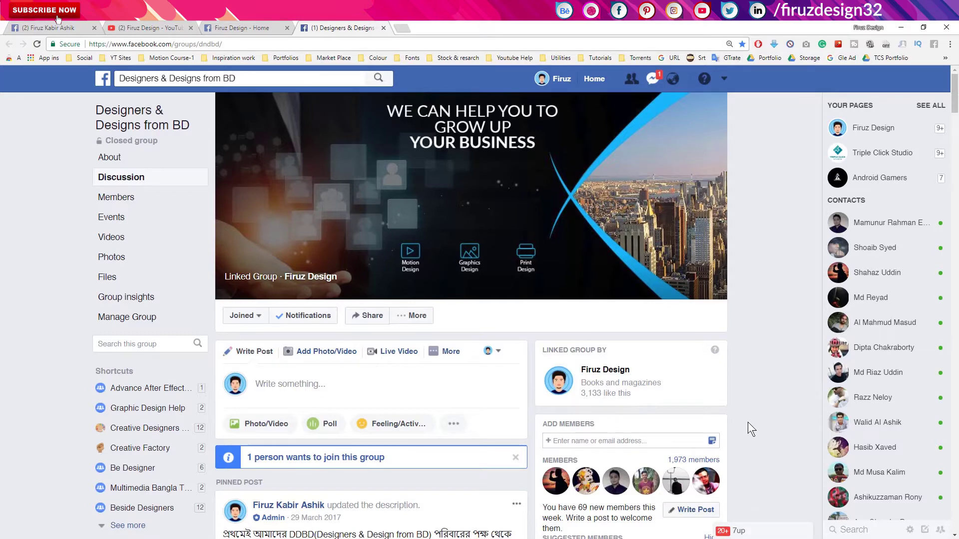
- Create a live video from the personal profile and set its audio input to Microphone (Realtek High Definition Audio)
key(ctrl+Tab)
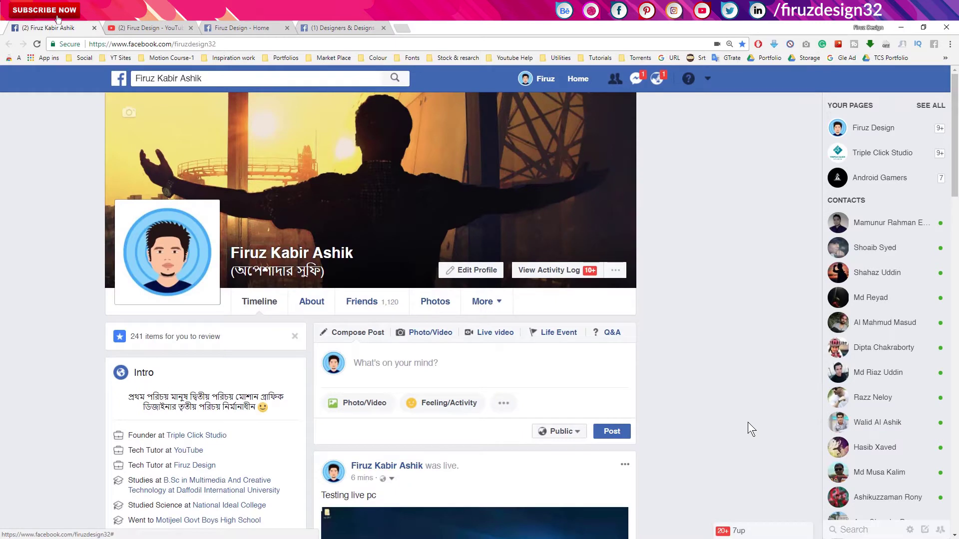
click(496, 338)
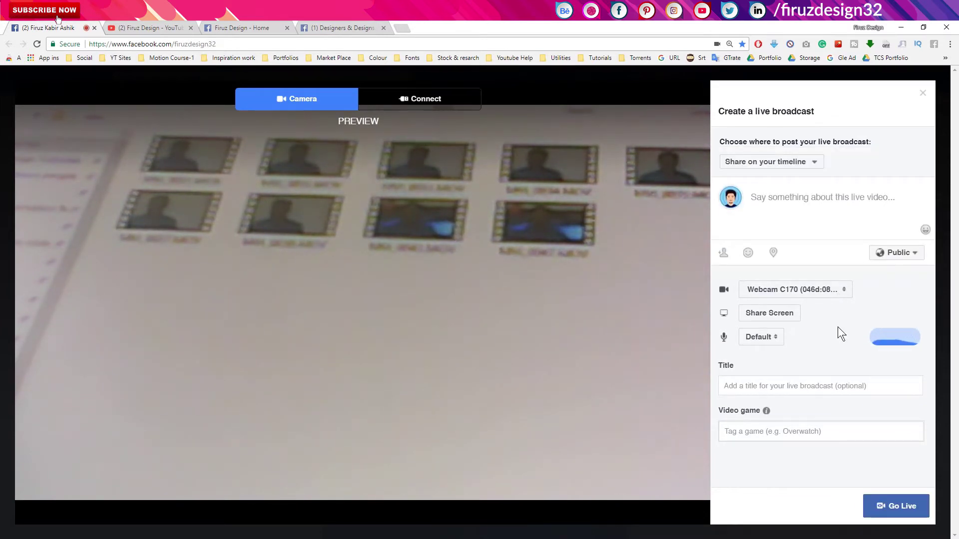
click(830, 291)
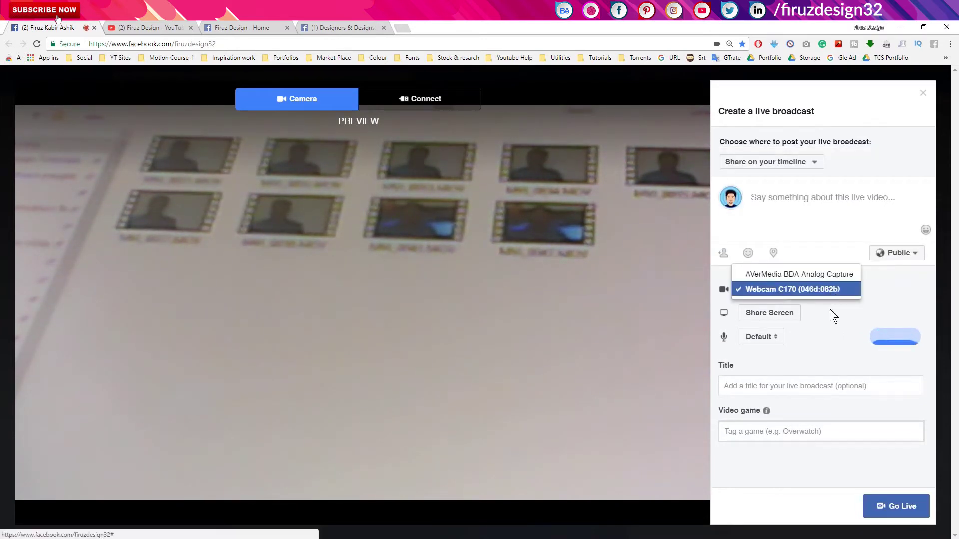
click(843, 333)
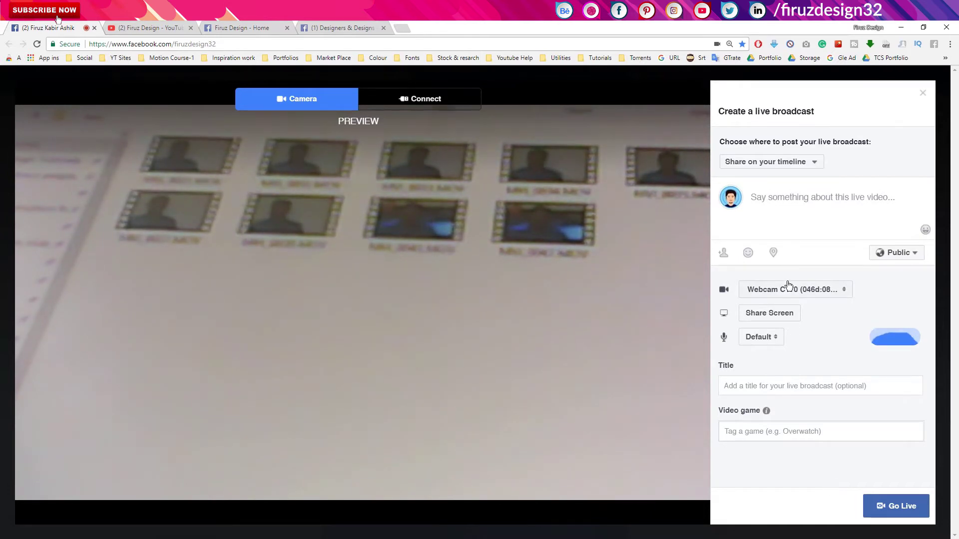
click(760, 336)
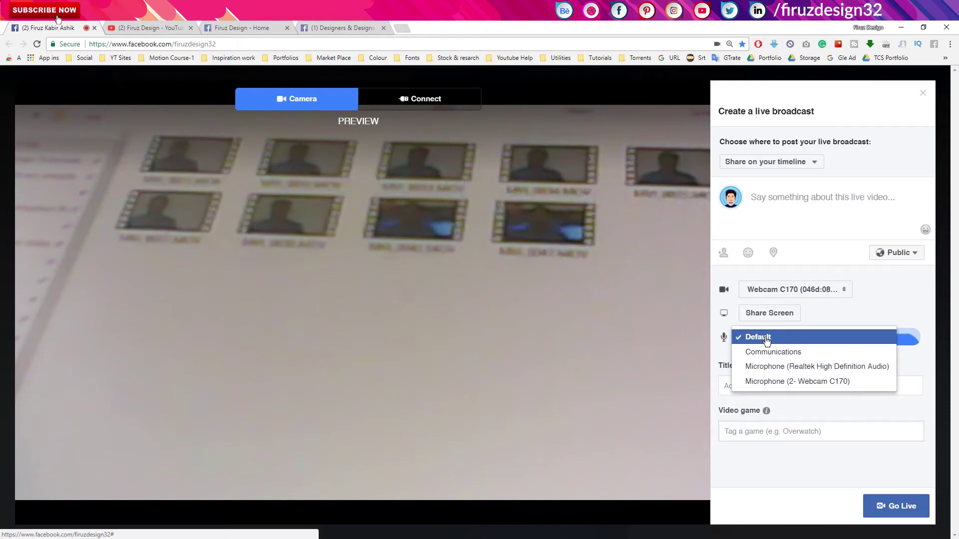
click(815, 369)
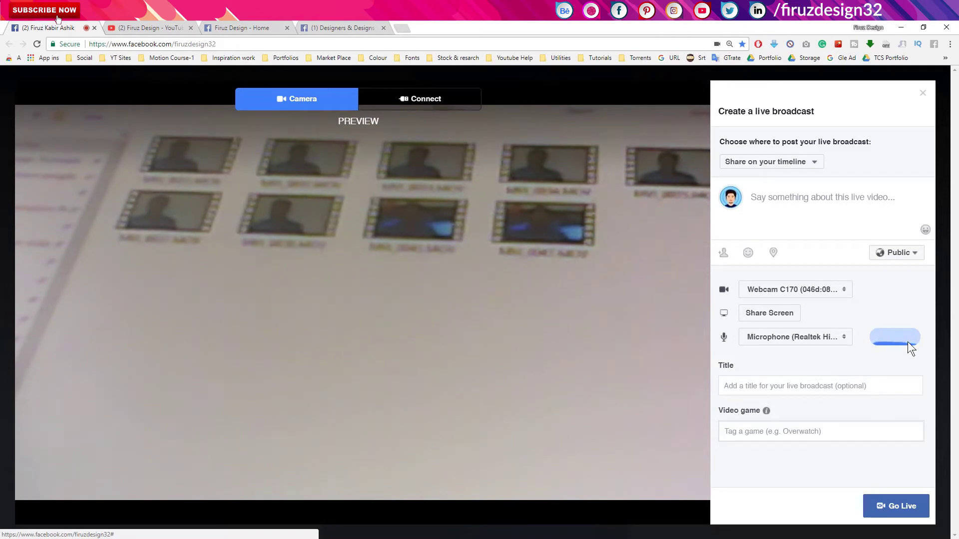
- Request screen sharing for the broadcast and add the Facebook Screen Sharing extension to the browser
click(766, 318)
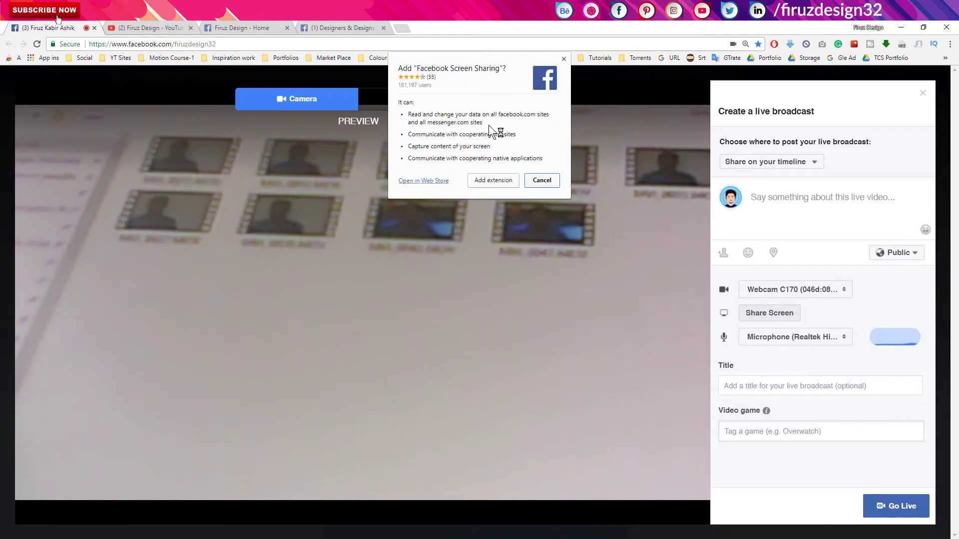
click(494, 180)
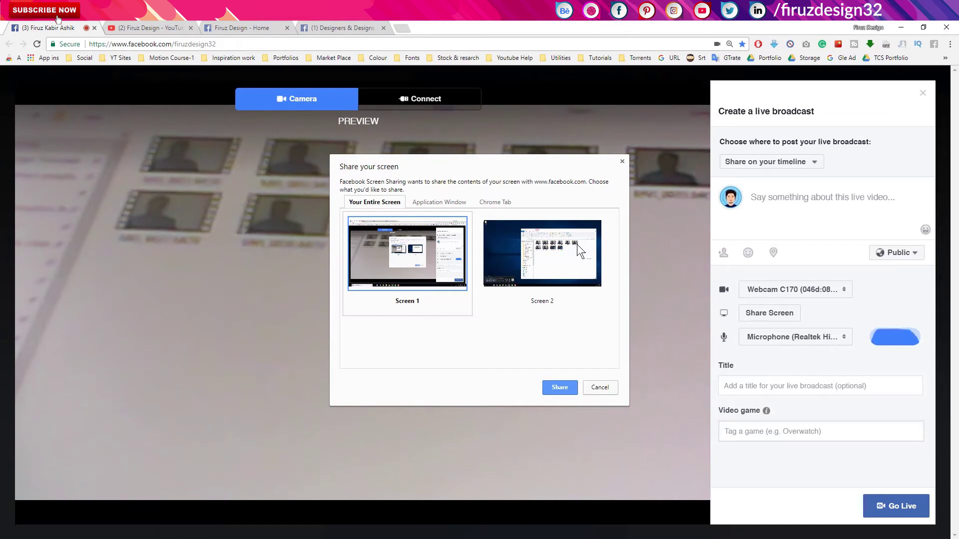
- Look through the shareable application windows and browser tabs, and share the entire Screen 2 in the broadcast
click(514, 241)
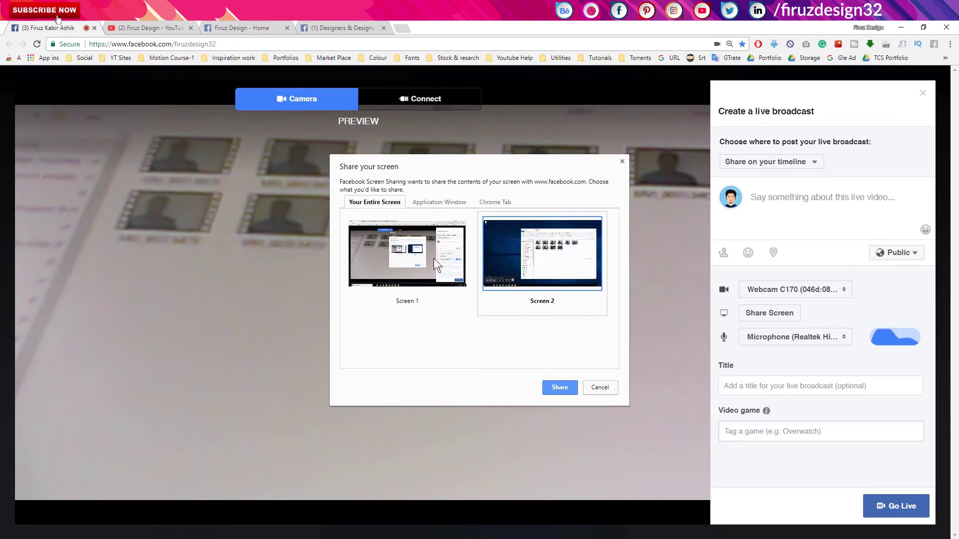
click(460, 203)
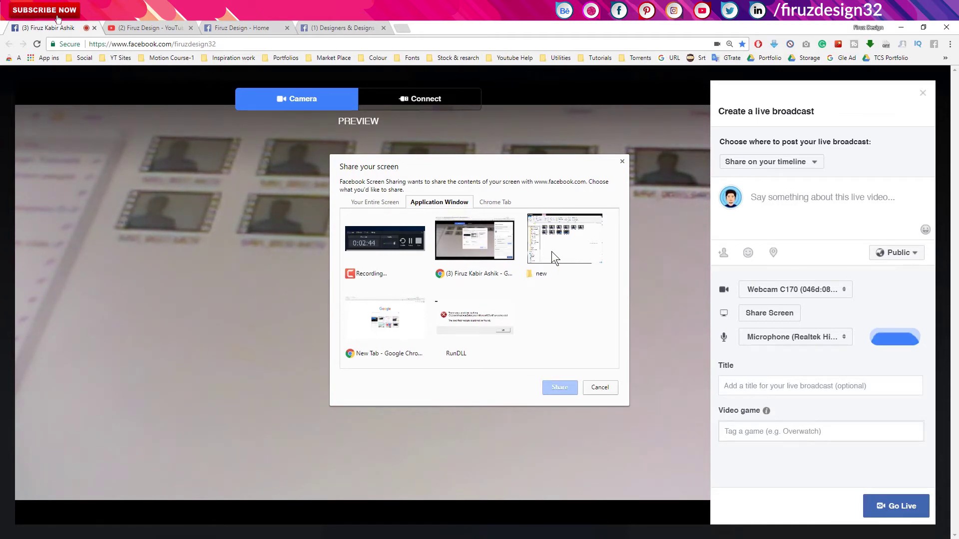
click(469, 322)
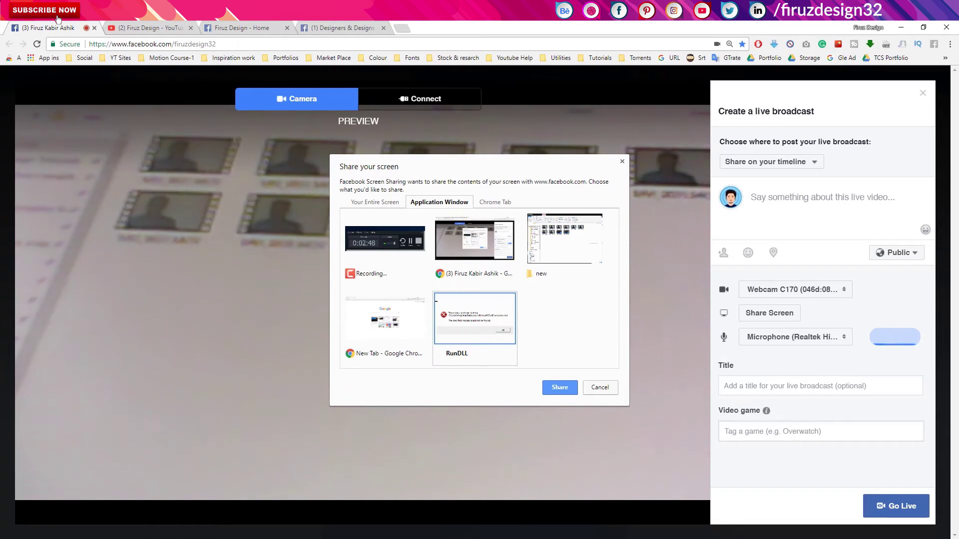
click(568, 244)
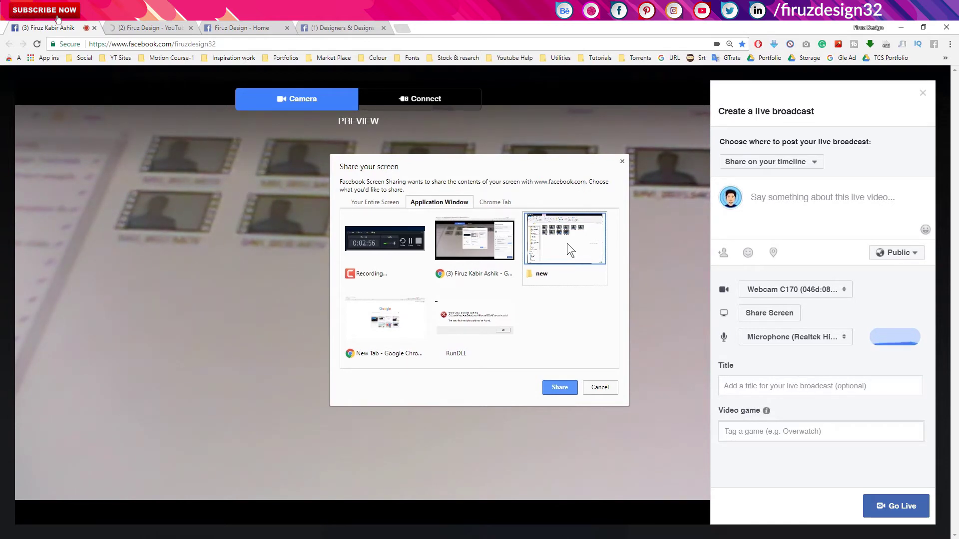
click(505, 202)
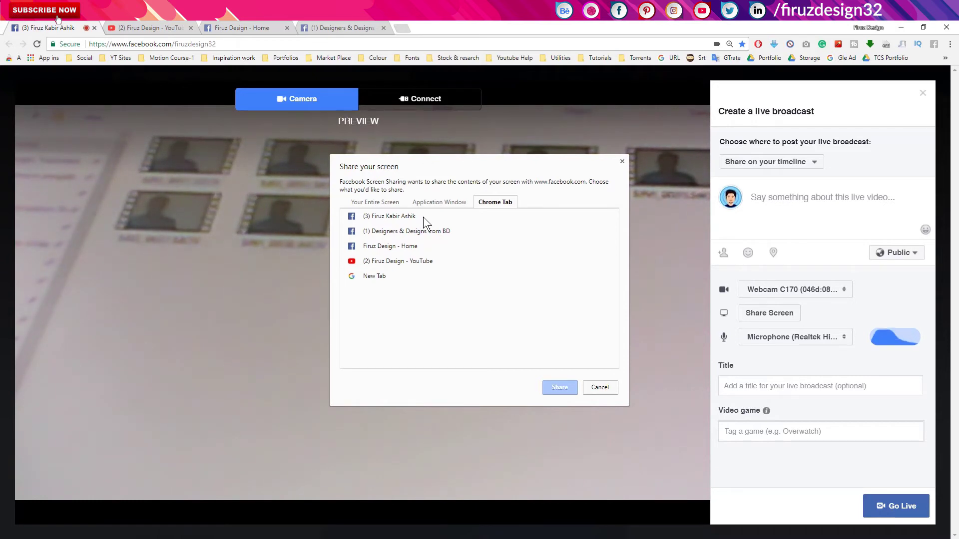
click(374, 201)
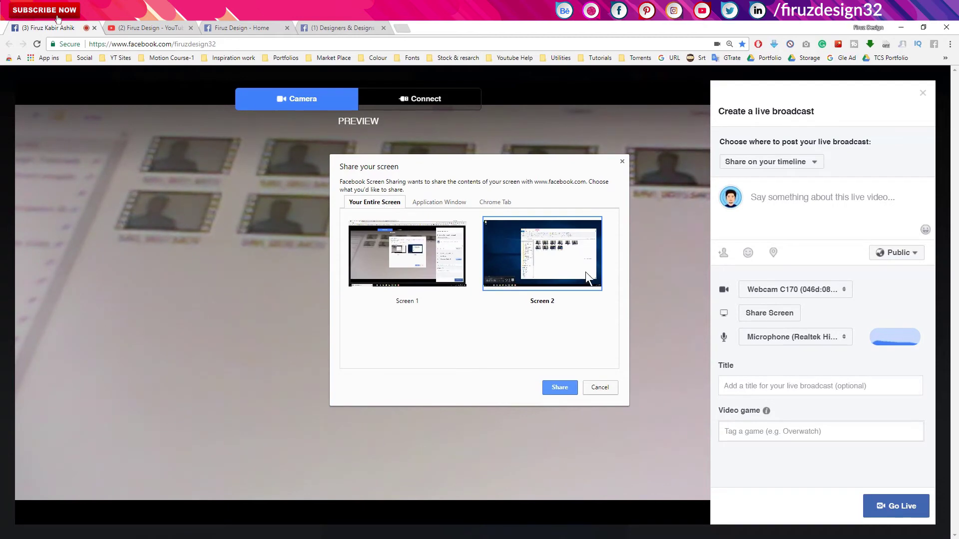
click(560, 387)
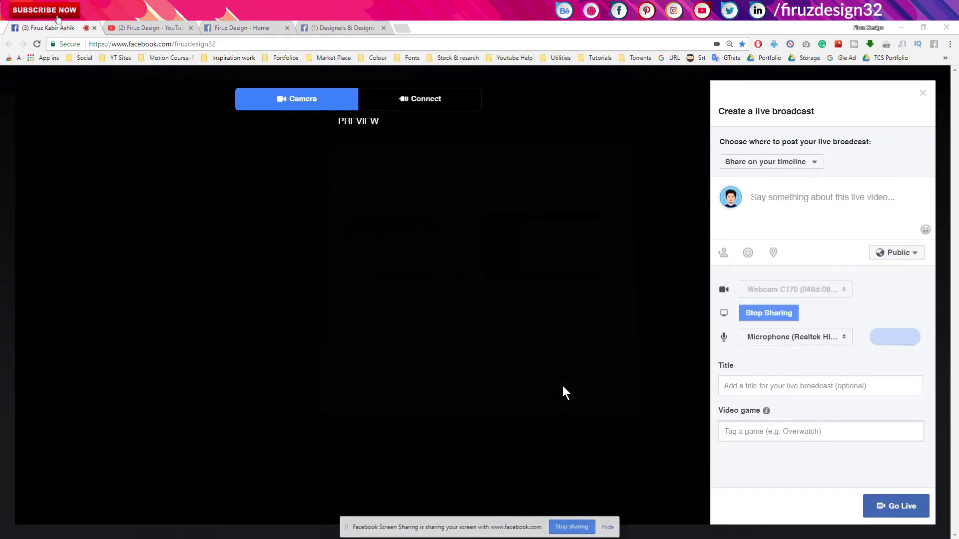
- Title the broadcast "Test pc live" and copy the same text into its description
click(812, 382)
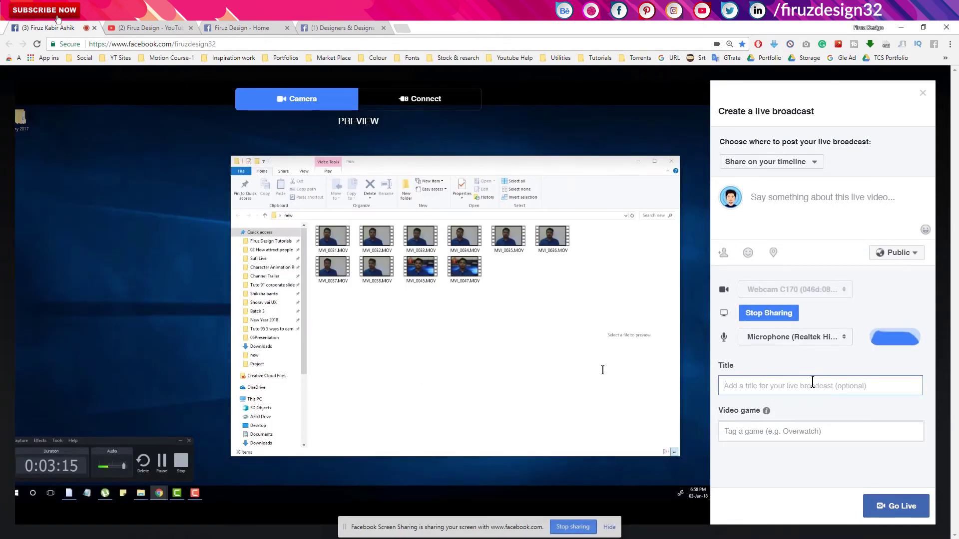
text(Test pc live)
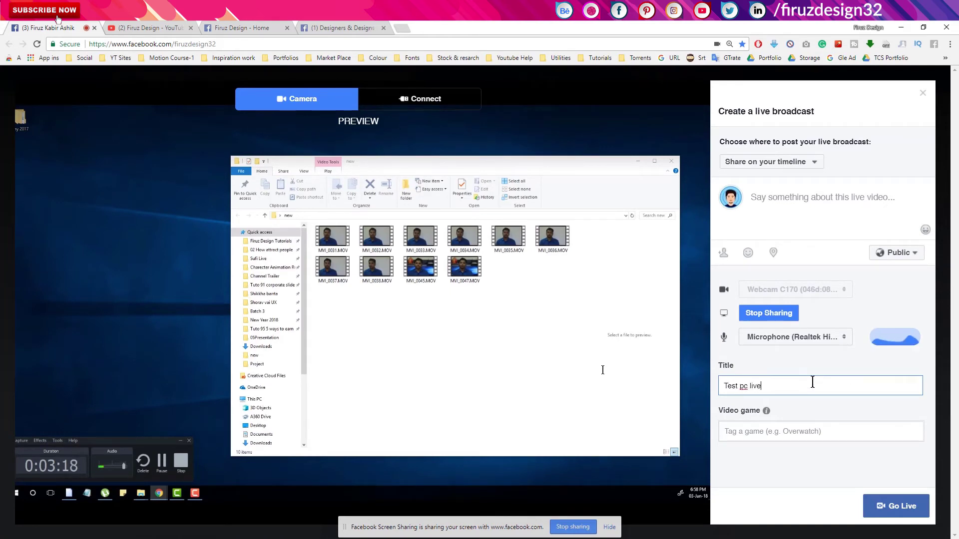
key(ctrl+a)
key(ctrl+c)
click(845, 216)
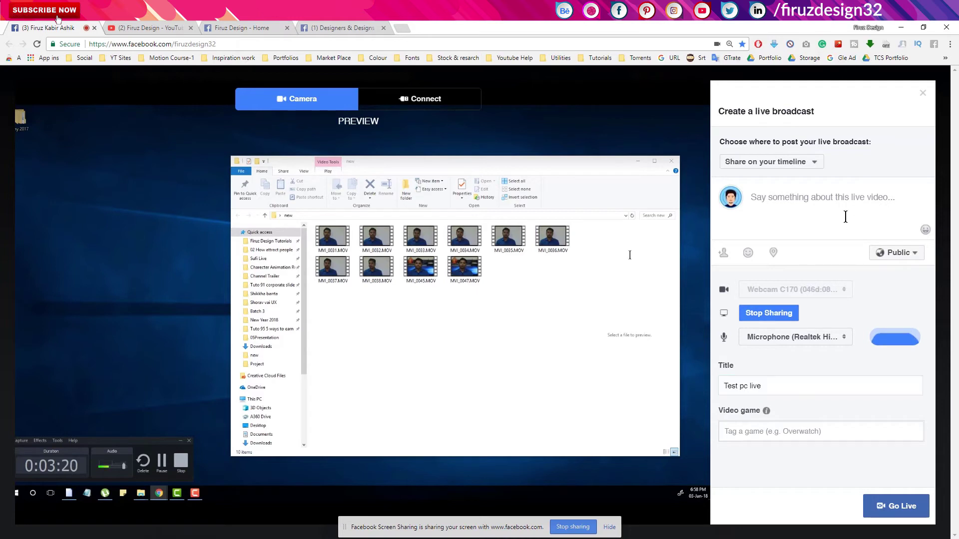
key(ctrl+v)
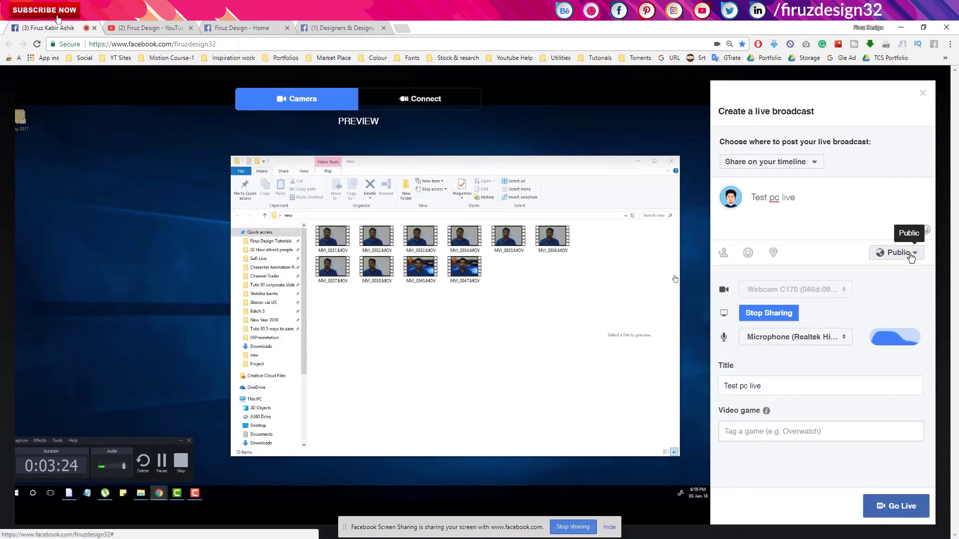
- Try a group and an event as the place to post the live broadcast
click(813, 162)
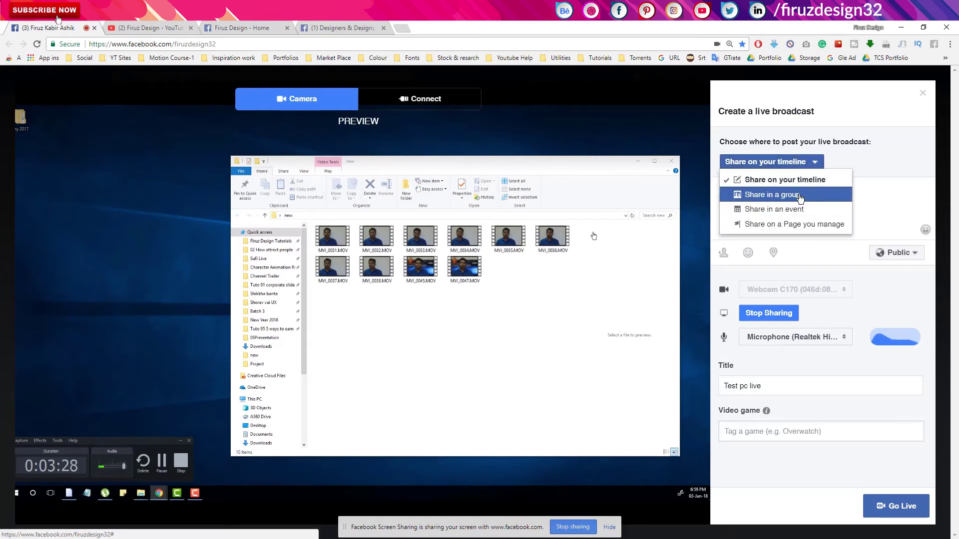
click(786, 195)
click(796, 169)
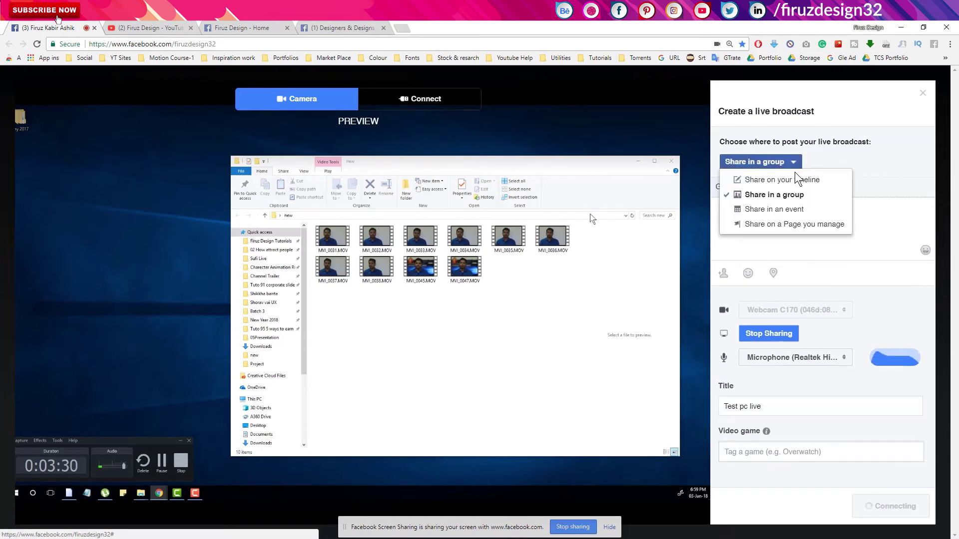
click(799, 208)
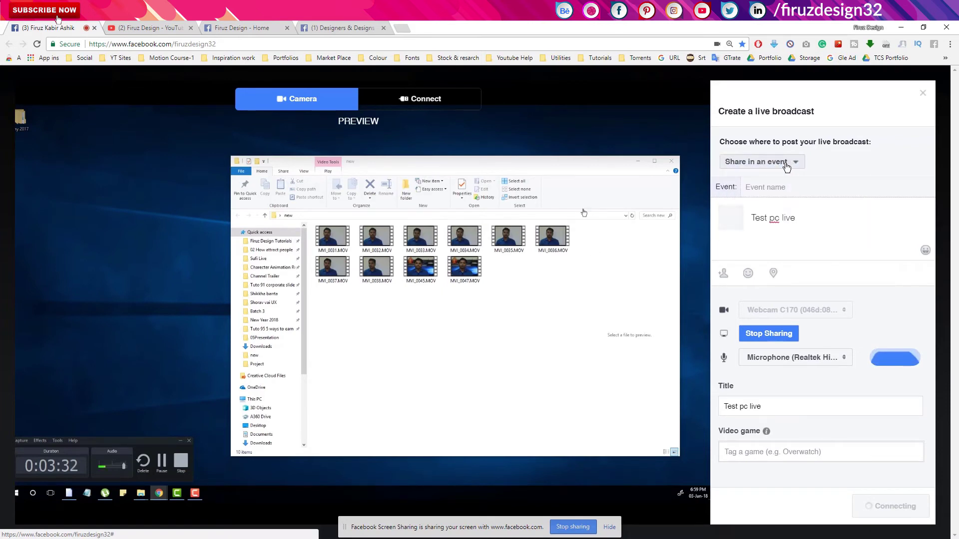
- Set the broadcast to be shared on a managed Page and choose the Firuz Design page
click(791, 162)
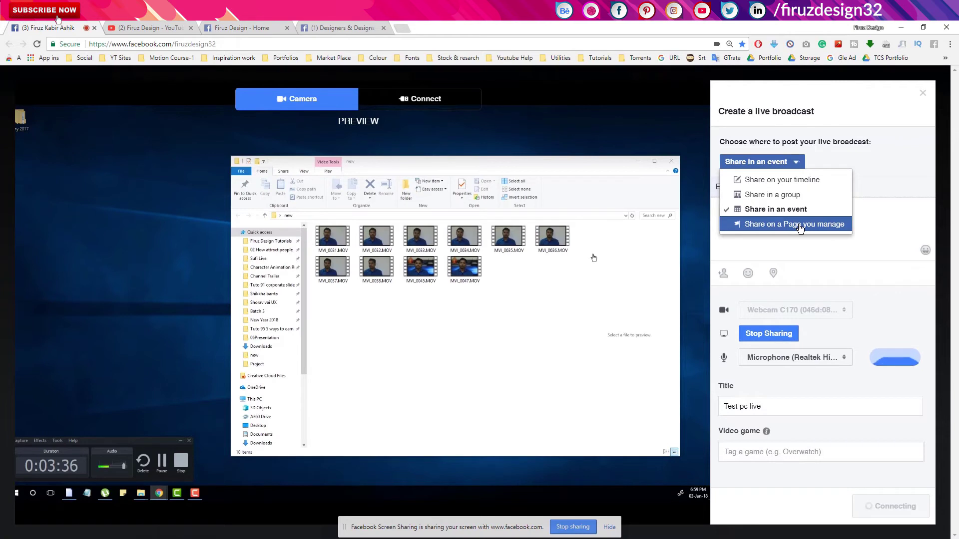
click(799, 227)
click(794, 185)
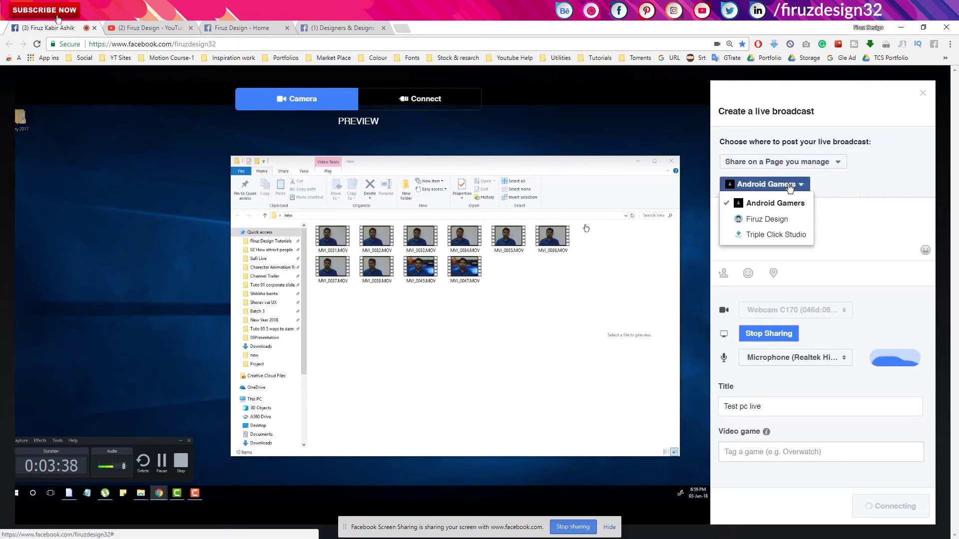
click(786, 219)
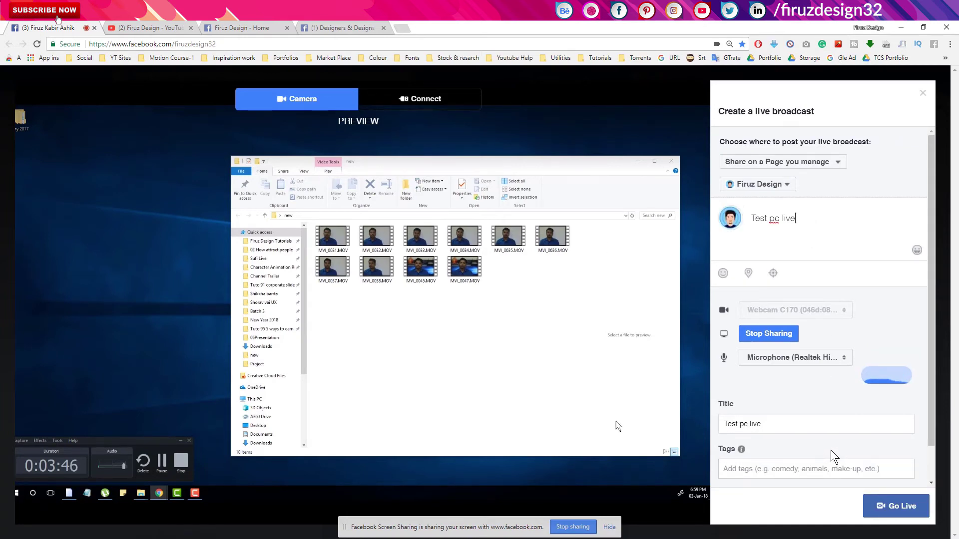
- Go live with the shared screen and finish the broadcast after a short test
click(904, 506)
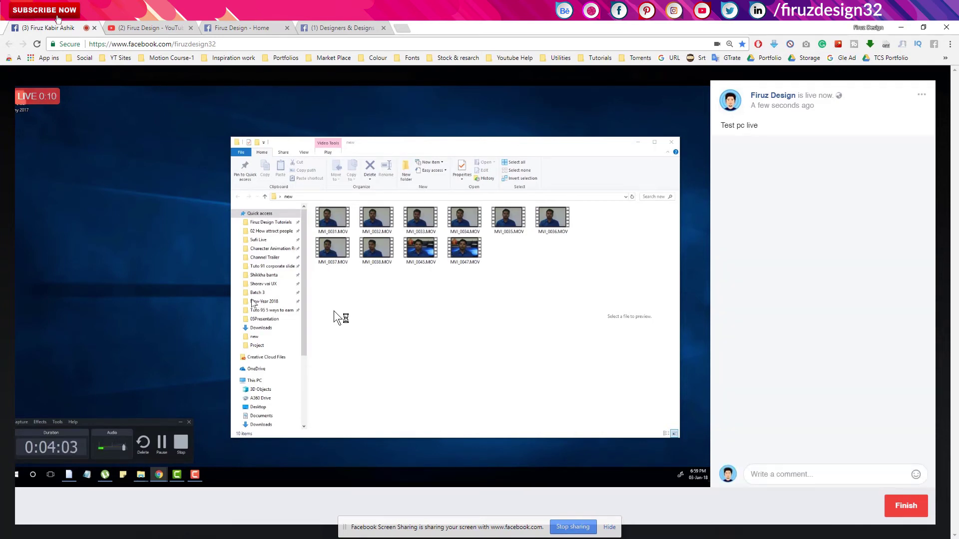
click(904, 515)
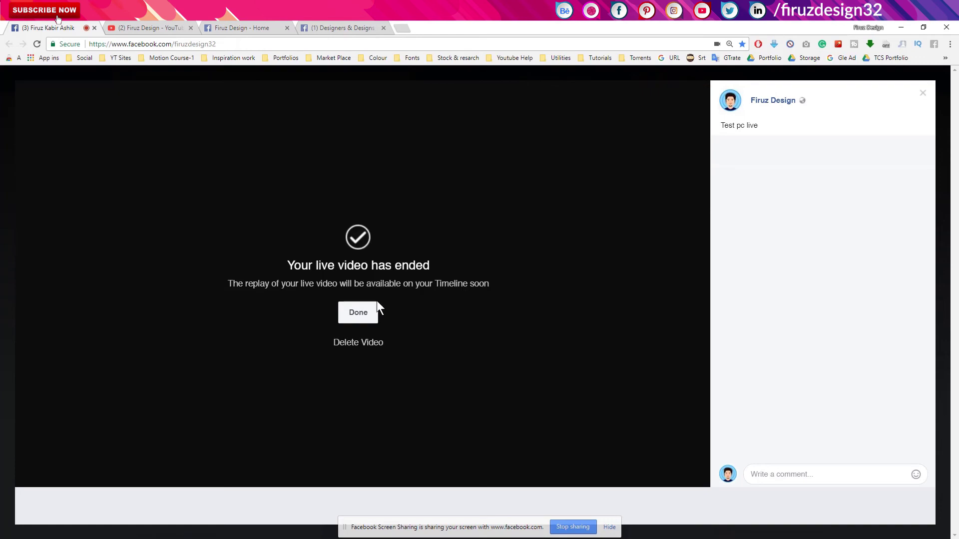
- Read the notice about the ended live video and close it, keeping the video
drag(330, 265, 444, 270)
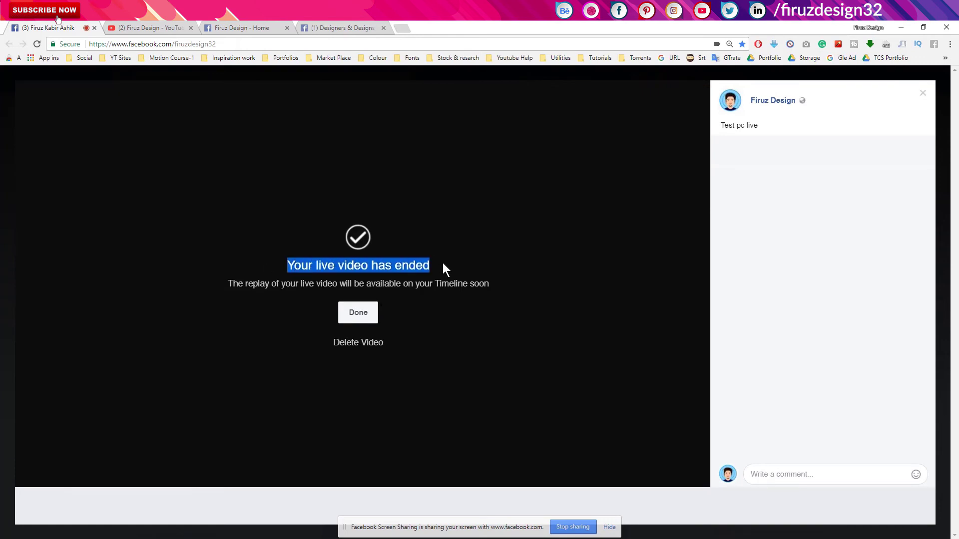
drag(227, 284, 484, 284)
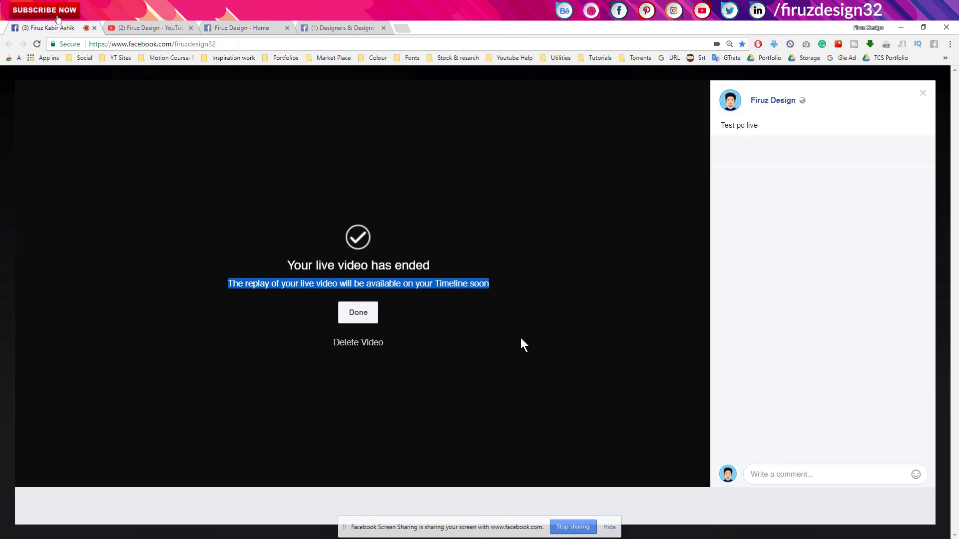
click(359, 313)
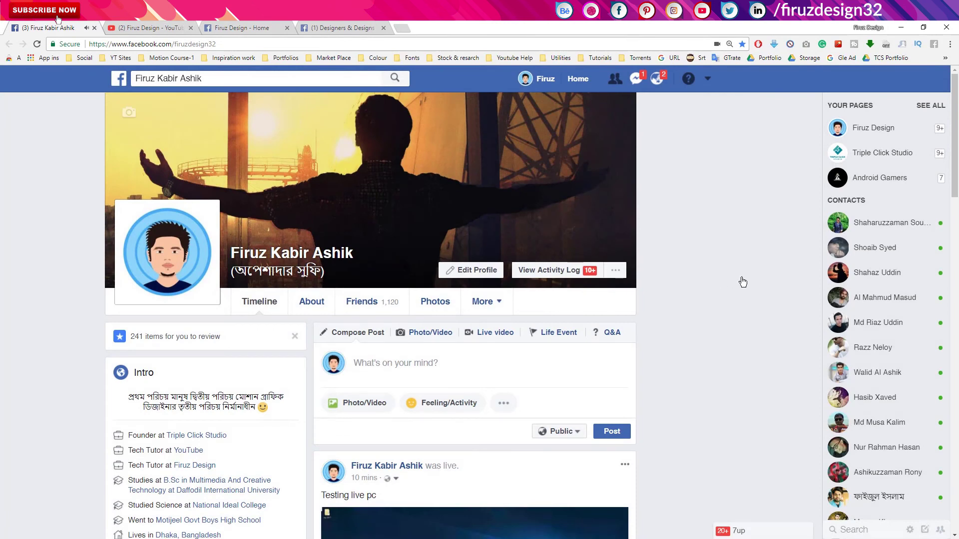